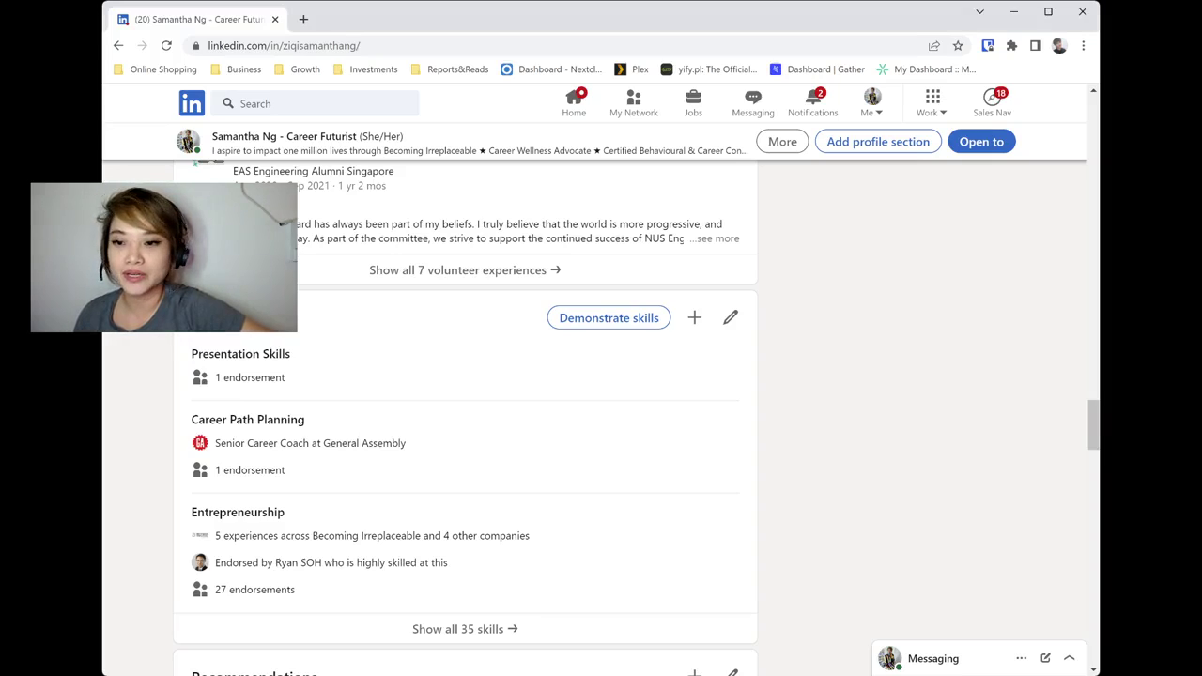
Return to the start of the profile and highlight the display name and the headline for review
{"action": "scroll", "coordinate": [465, 404], "scroll_direction": "down", "scroll_amount": 7}
{"action": "scroll", "coordinate": [464, 404], "scroll_direction": "up", "scroll_amount": 20}
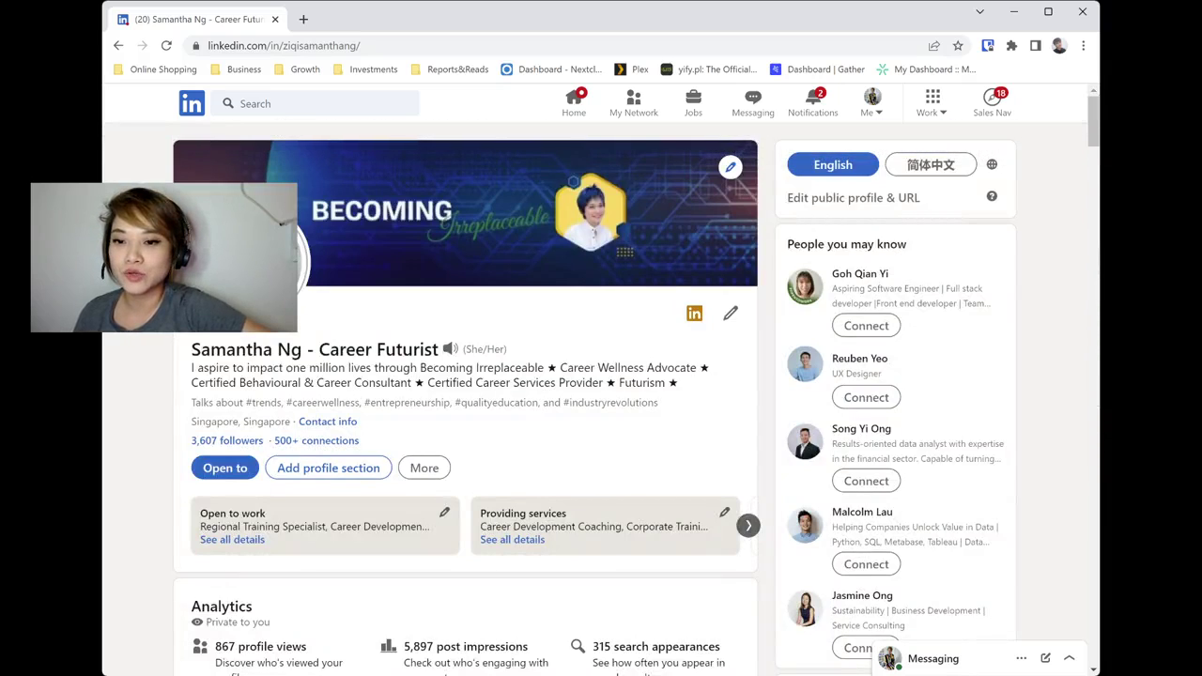
{"action": "left_click_drag", "start_coordinate": [441, 349], "coordinate": [192, 350]}
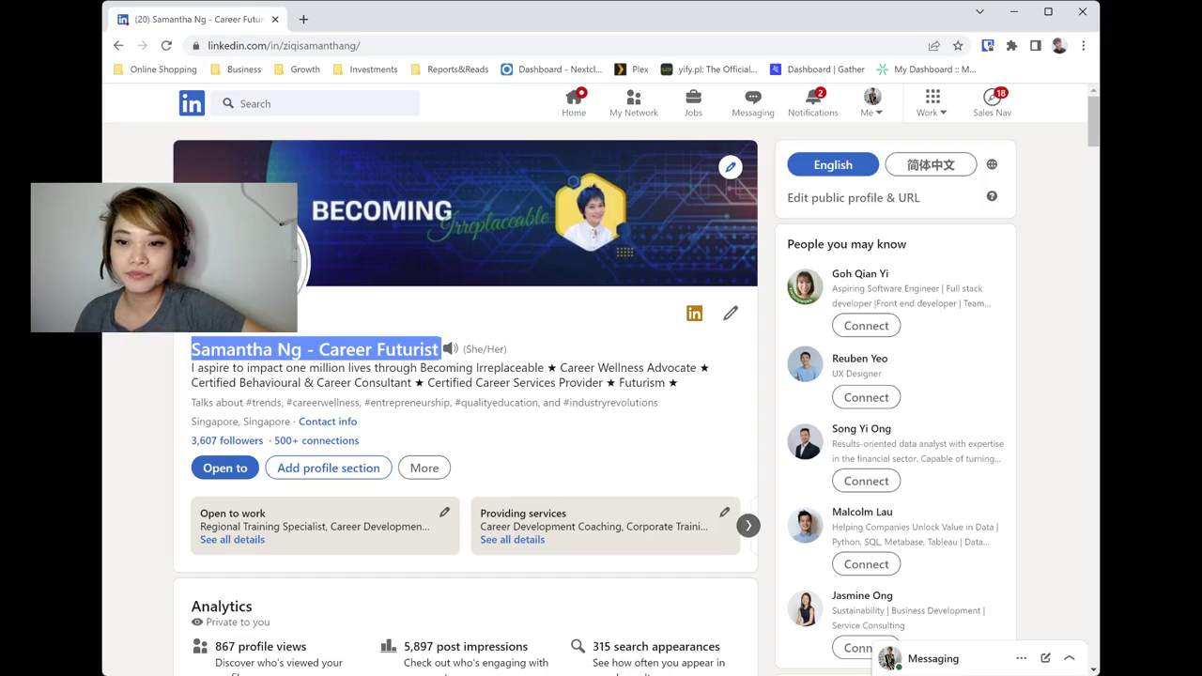
{"action": "triple_click", "coordinate": [360, 368]}
{"action": "scroll", "coordinate": [601, 375], "scroll_direction": "down", "scroll_amount": 1}
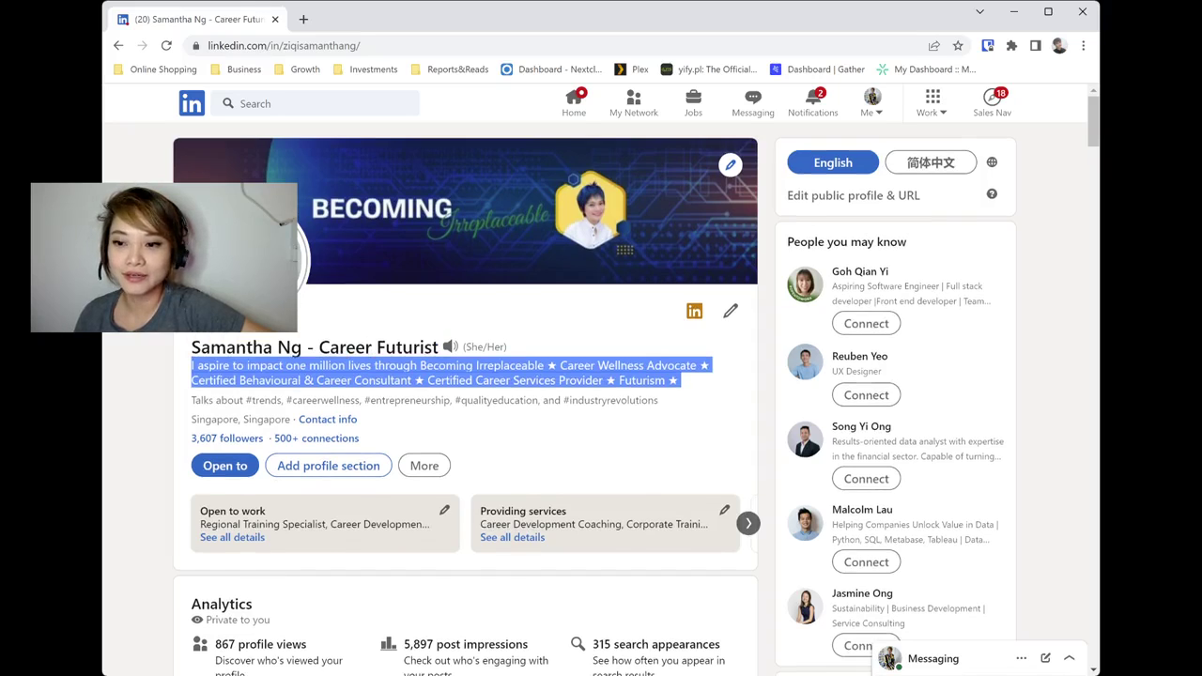
Review the profile's About and Experience sections, highlighting each section heading
{"action": "scroll", "coordinate": [601, 376], "scroll_direction": "down", "scroll_amount": 10}
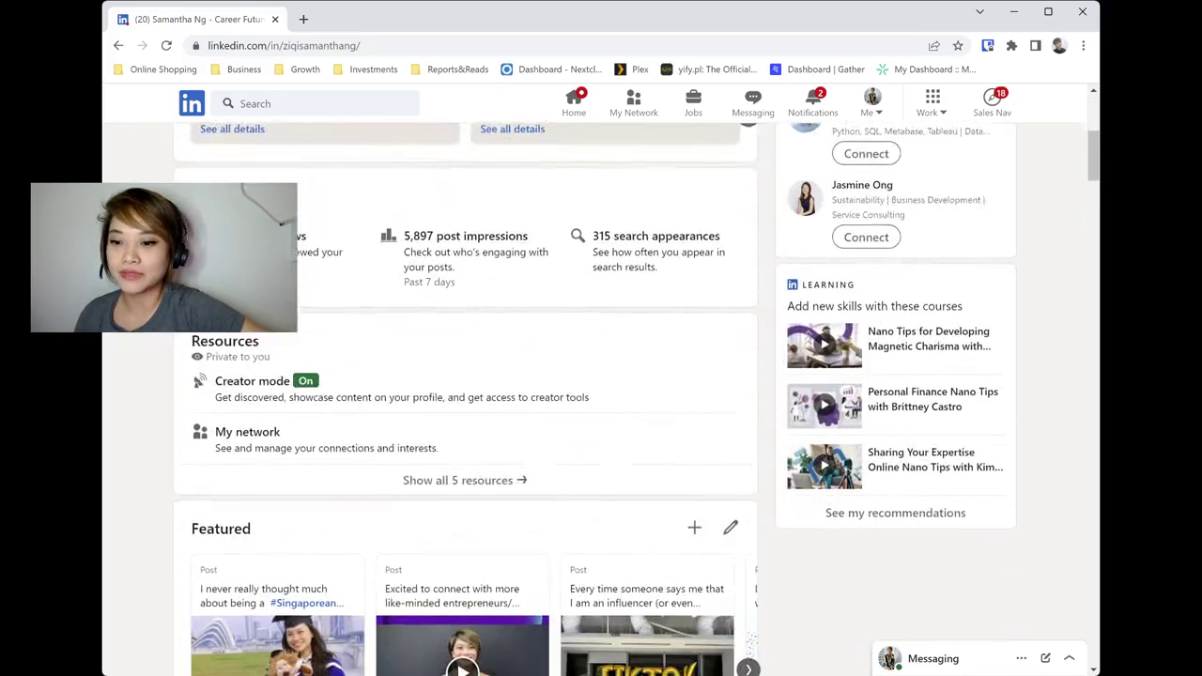
{"action": "scroll", "coordinate": [601, 376], "scroll_direction": "down", "scroll_amount": 8}
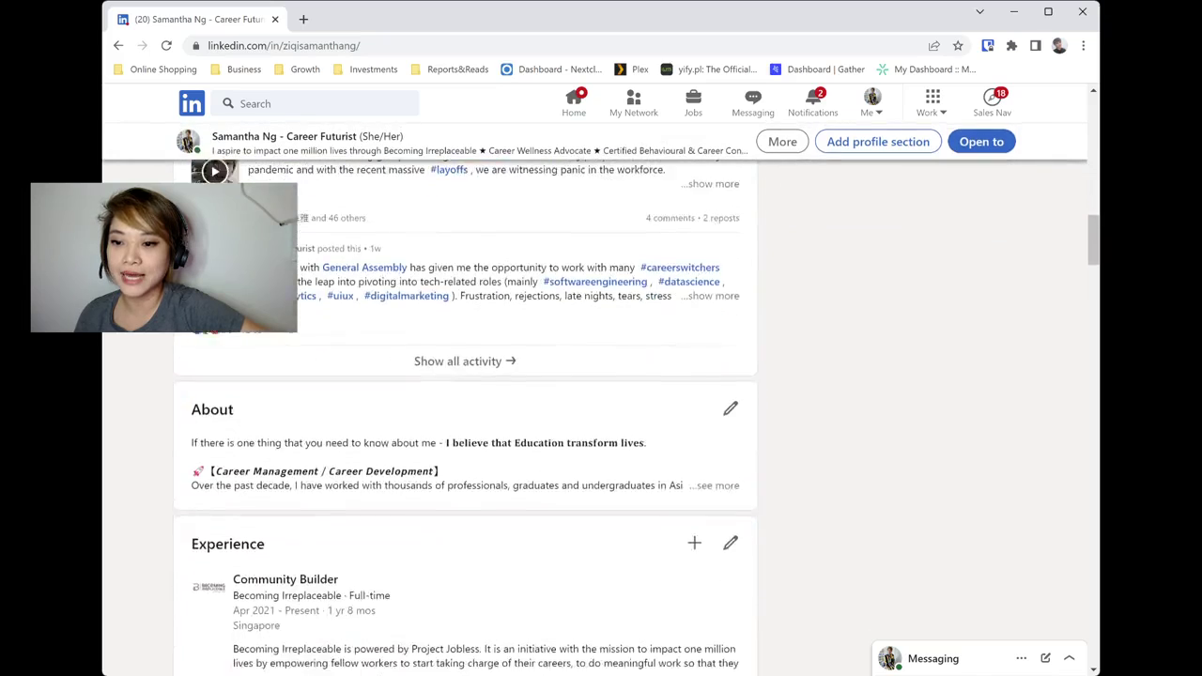
{"action": "left_click_drag", "start_coordinate": [191, 338], "coordinate": [234, 339]}
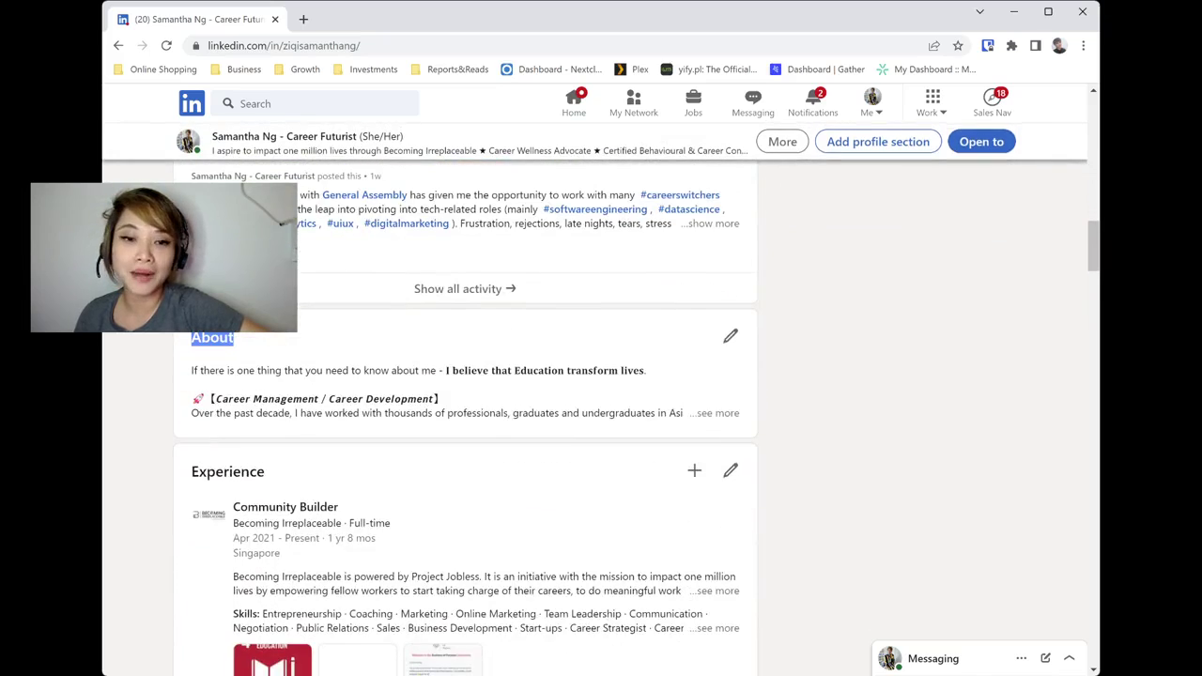
{"action": "left_click_drag", "start_coordinate": [191, 473], "coordinate": [265, 473]}
{"action": "scroll", "coordinate": [469, 422], "scroll_direction": "down", "scroll_amount": 8}
{"action": "scroll", "coordinate": [465, 413], "scroll_direction": "down", "scroll_amount": 6}
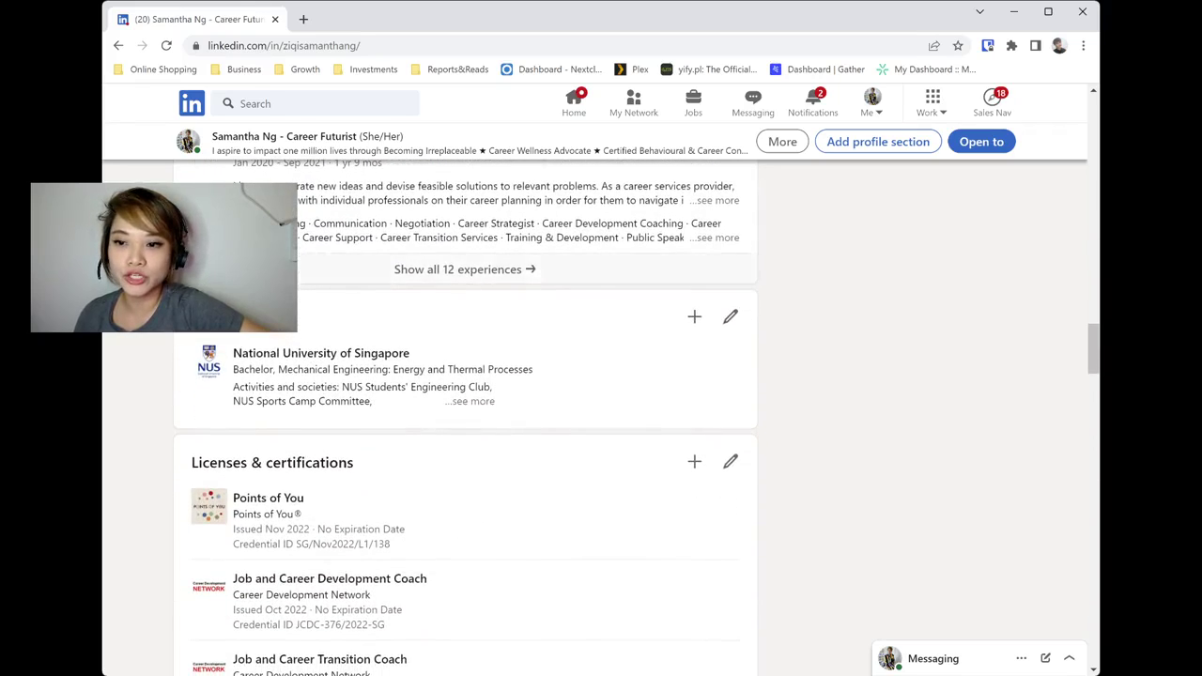
Review the Education, Licenses & certifications, Volunteering and Skills sections of the profile
{"action": "left_click_drag", "start_coordinate": [193, 318], "coordinate": [359, 463]}
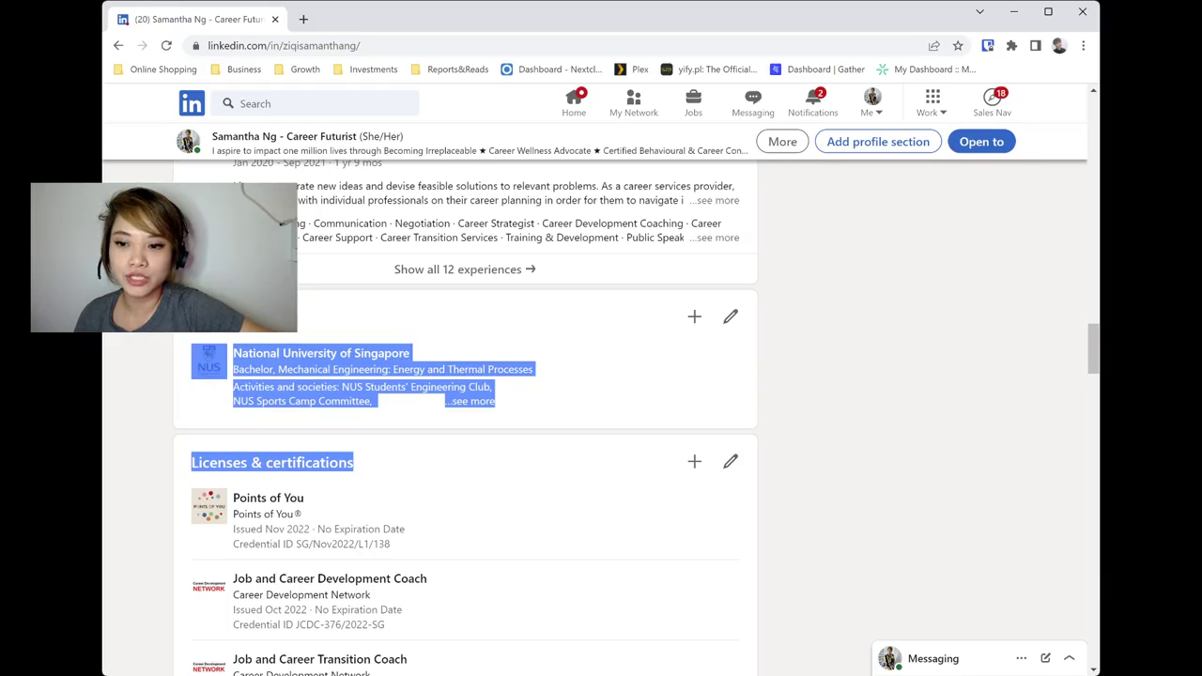
{"action": "left_click_drag", "start_coordinate": [251, 463], "coordinate": [262, 463]}
{"action": "scroll", "coordinate": [465, 418], "scroll_direction": "down", "scroll_amount": 3}
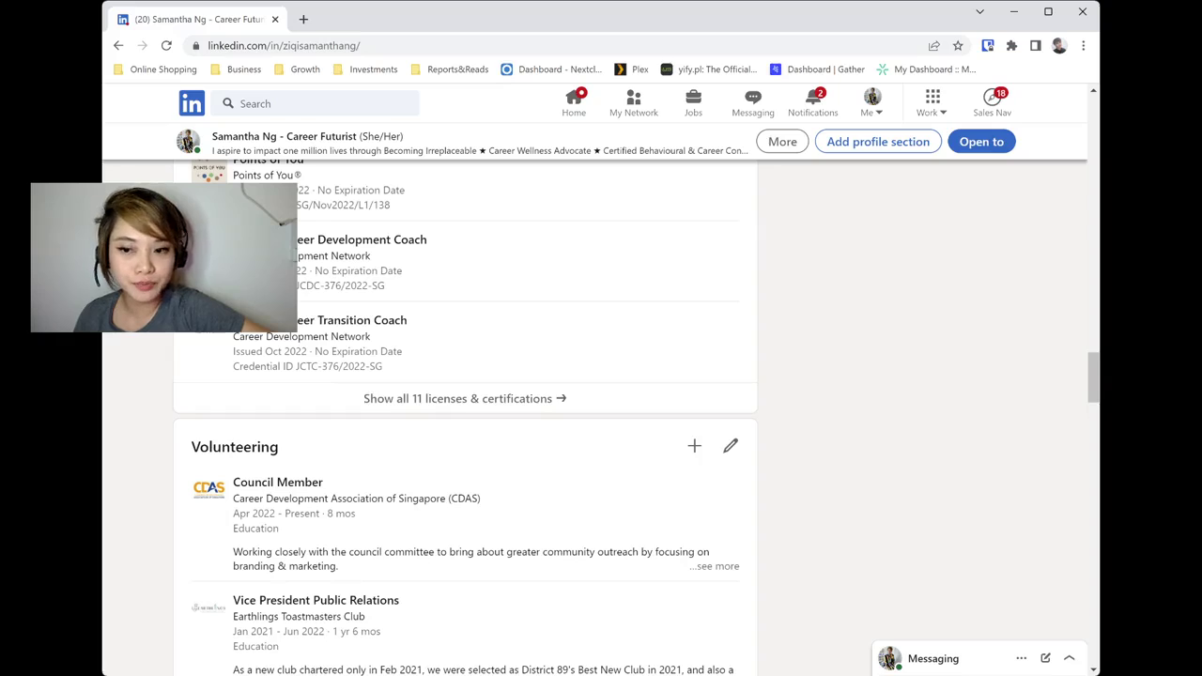
{"action": "scroll", "coordinate": [465, 418], "scroll_direction": "down", "scroll_amount": 3}
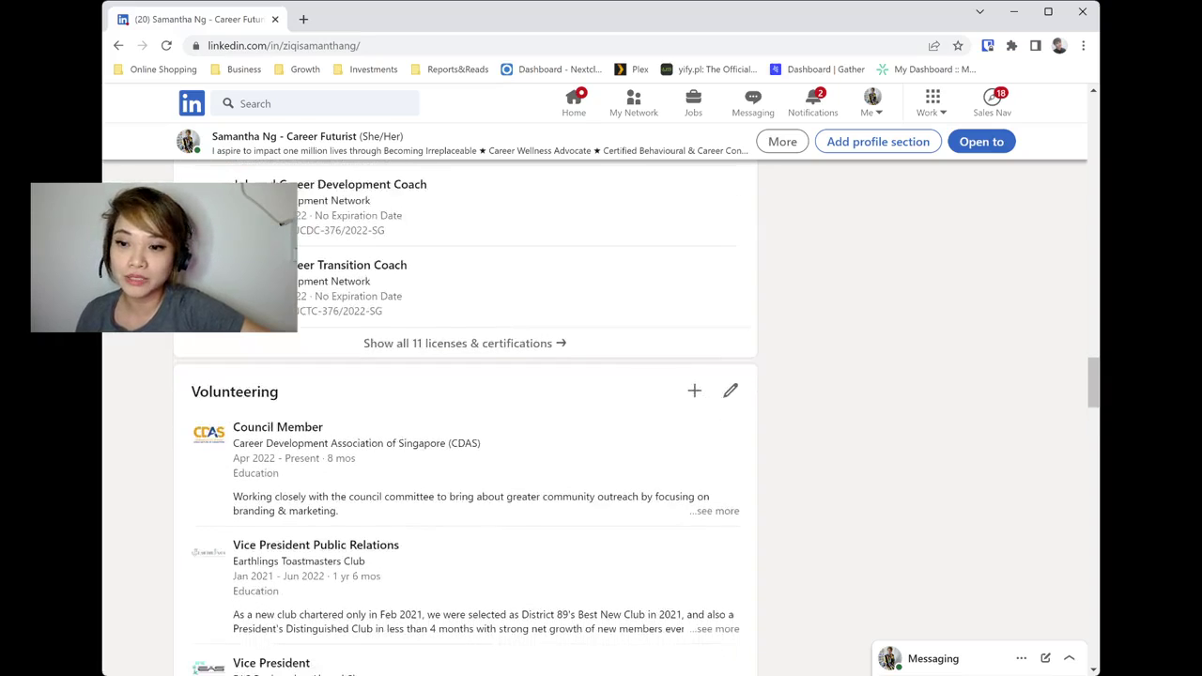
{"action": "scroll", "coordinate": [465, 418], "scroll_direction": "down", "scroll_amount": 1}
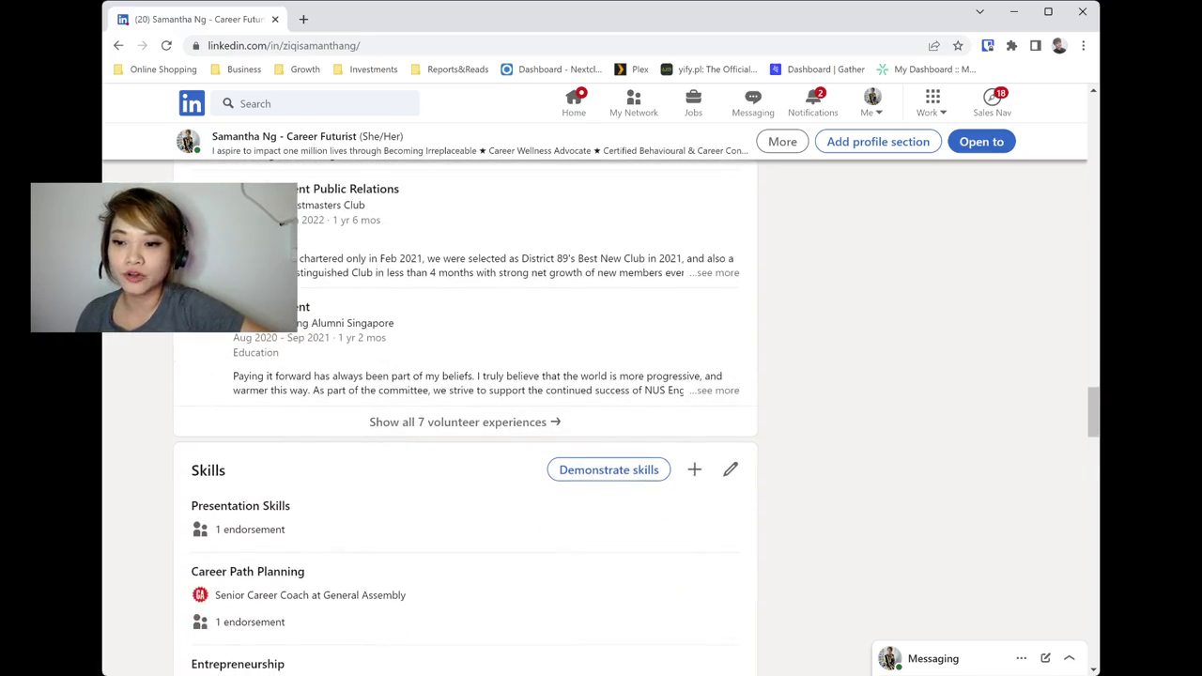
{"action": "double_click", "coordinate": [209, 471]}
{"action": "scroll", "coordinate": [209, 470], "scroll_direction": "down", "scroll_amount": 4}
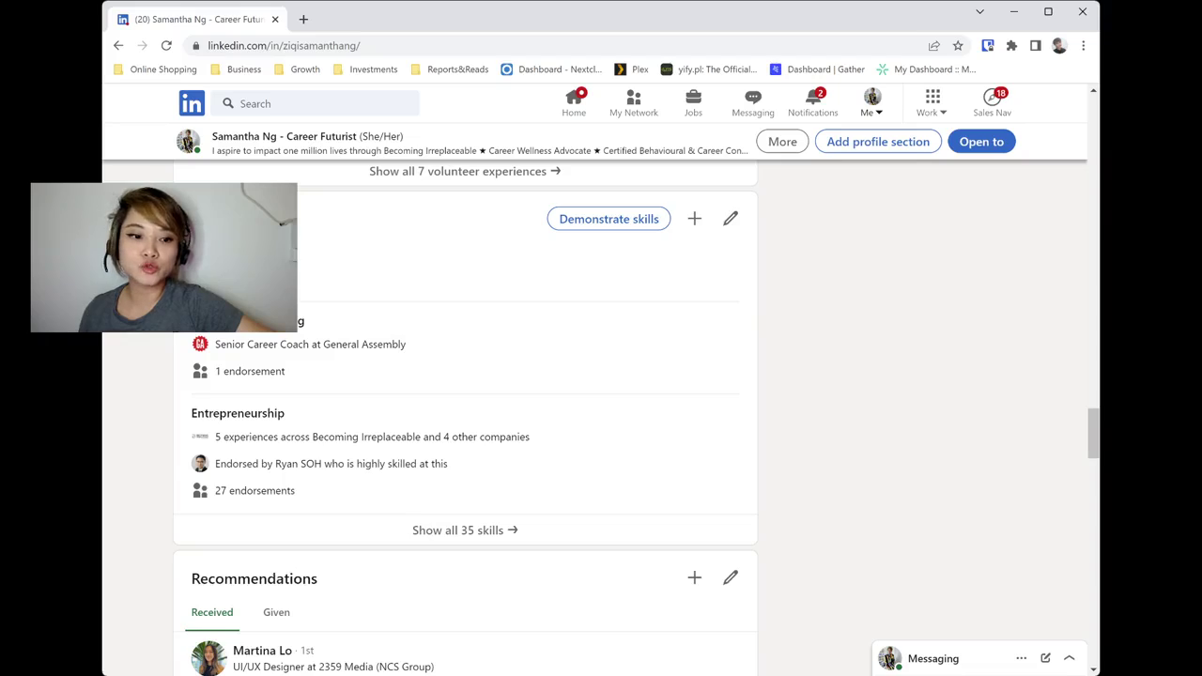
Open the account's Settings & Privacy page and go to the Visibility settings
{"action": "left_click", "coordinate": [872, 103]}
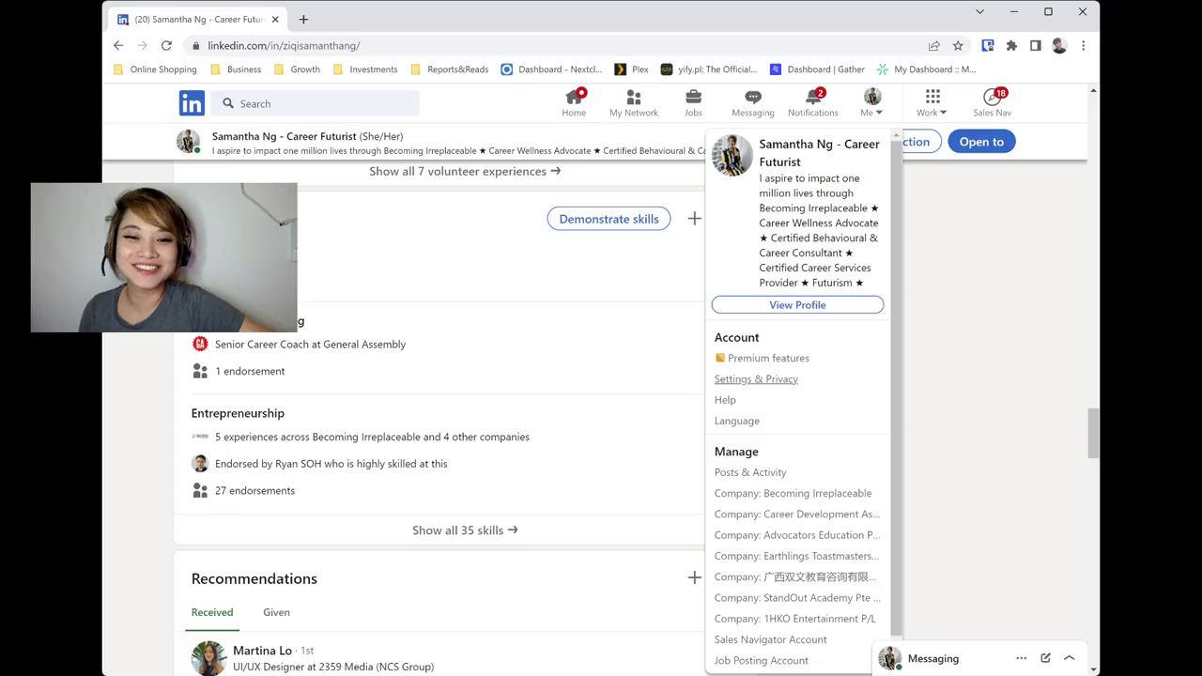
{"action": "left_click", "coordinate": [756, 378]}
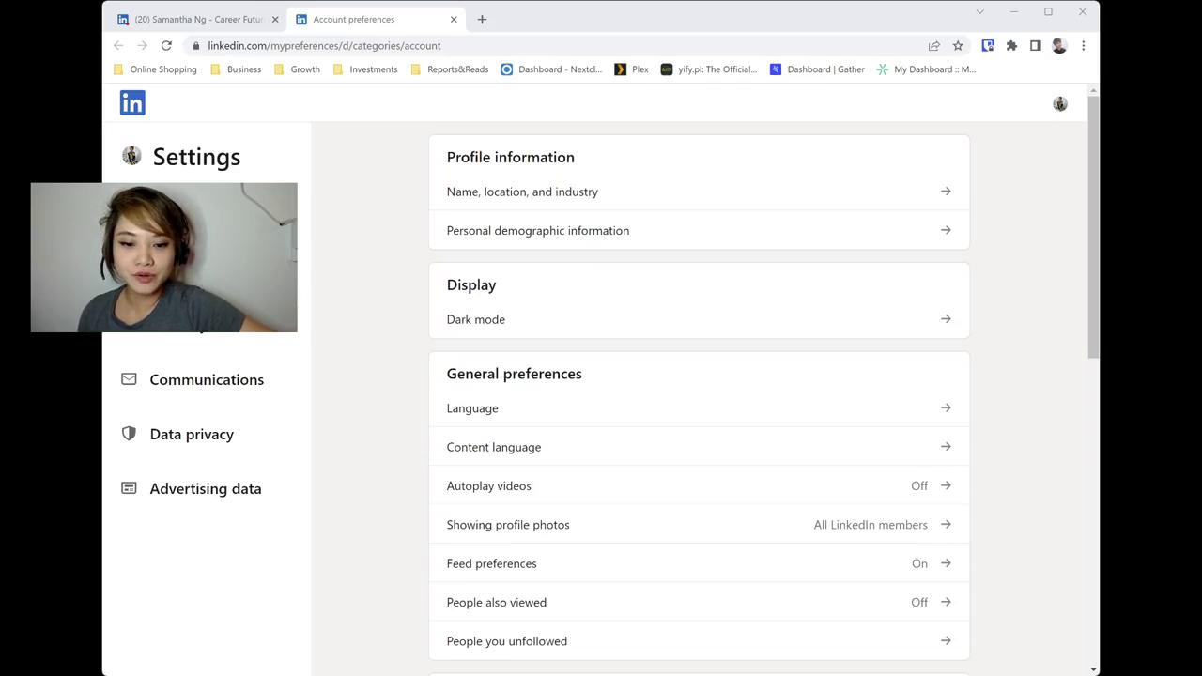
{"action": "key", "text": "alt+Tab"}
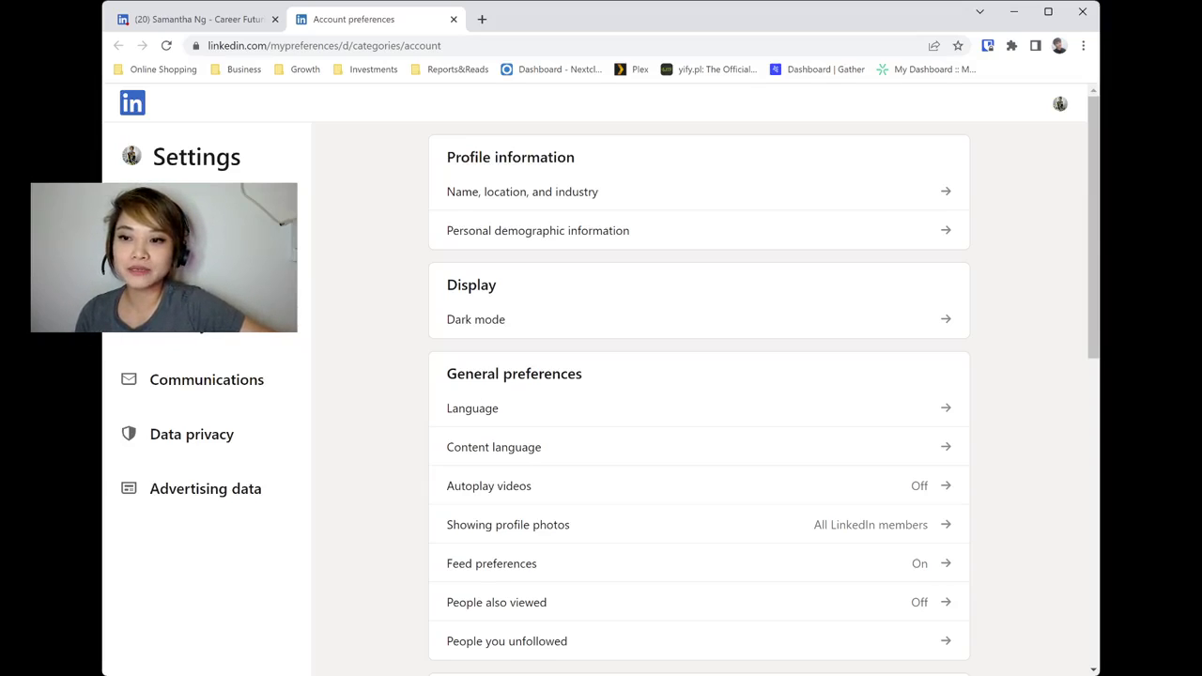
{"action": "left_click", "coordinate": [179, 325]}
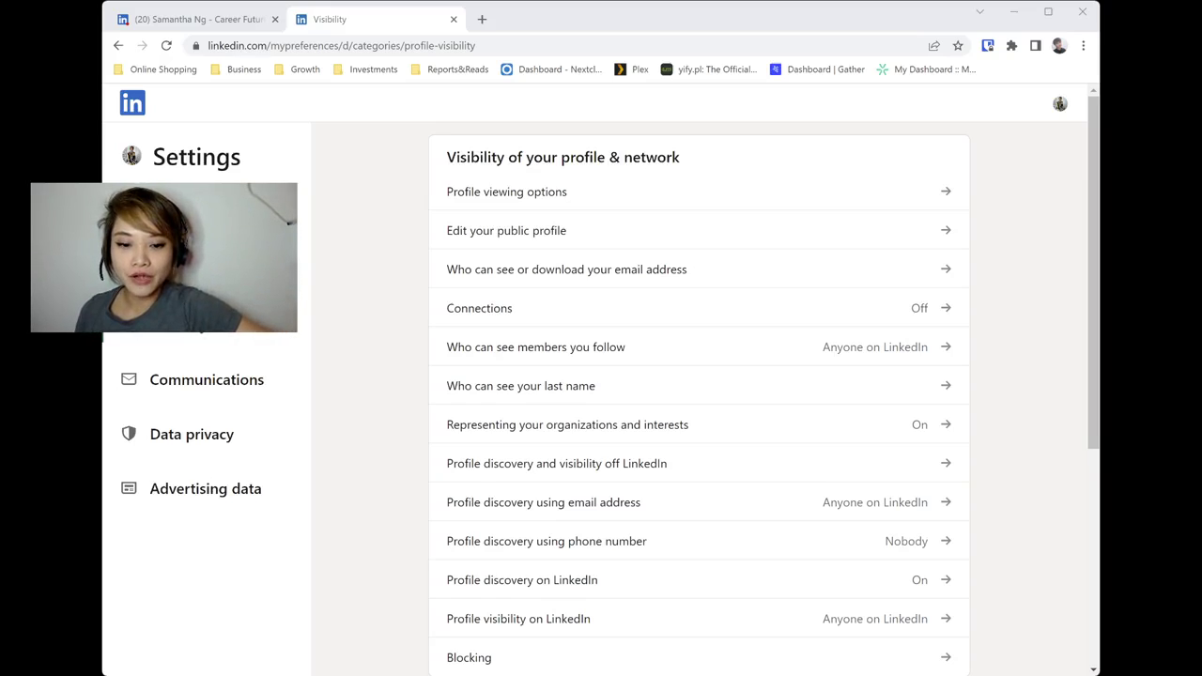
{"action": "key", "text": "alt+Tab"}
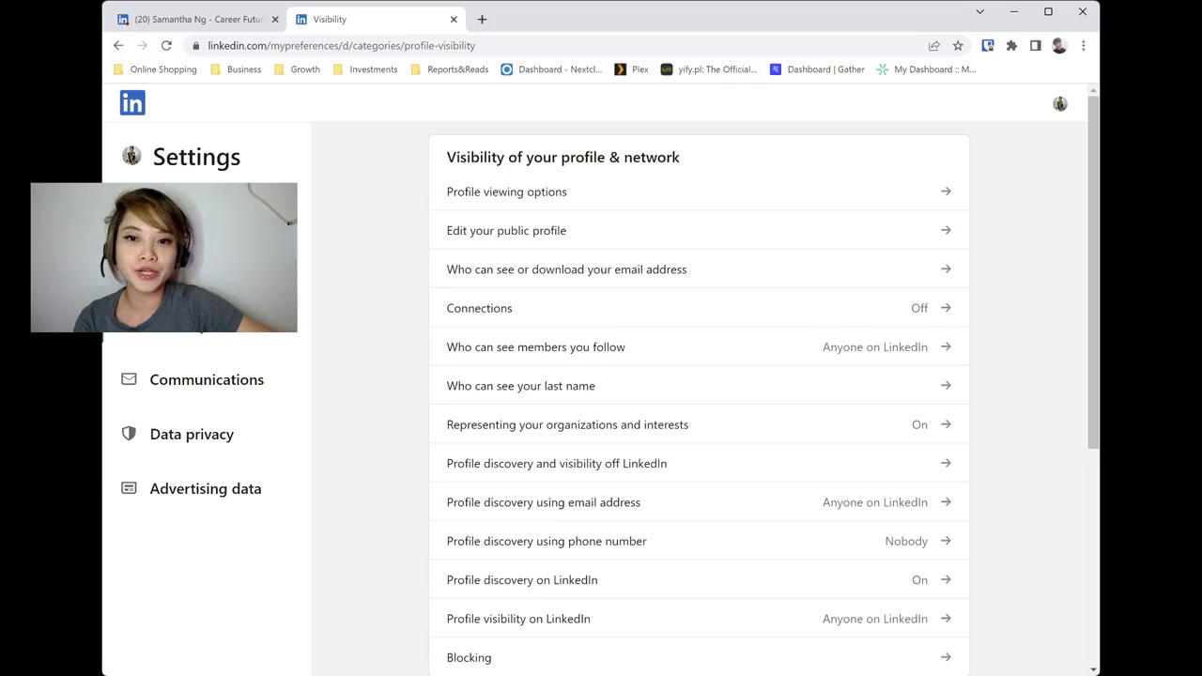
Open the profile viewing options and examine what others see after their profile is viewed
{"action": "left_click", "coordinate": [507, 192]}
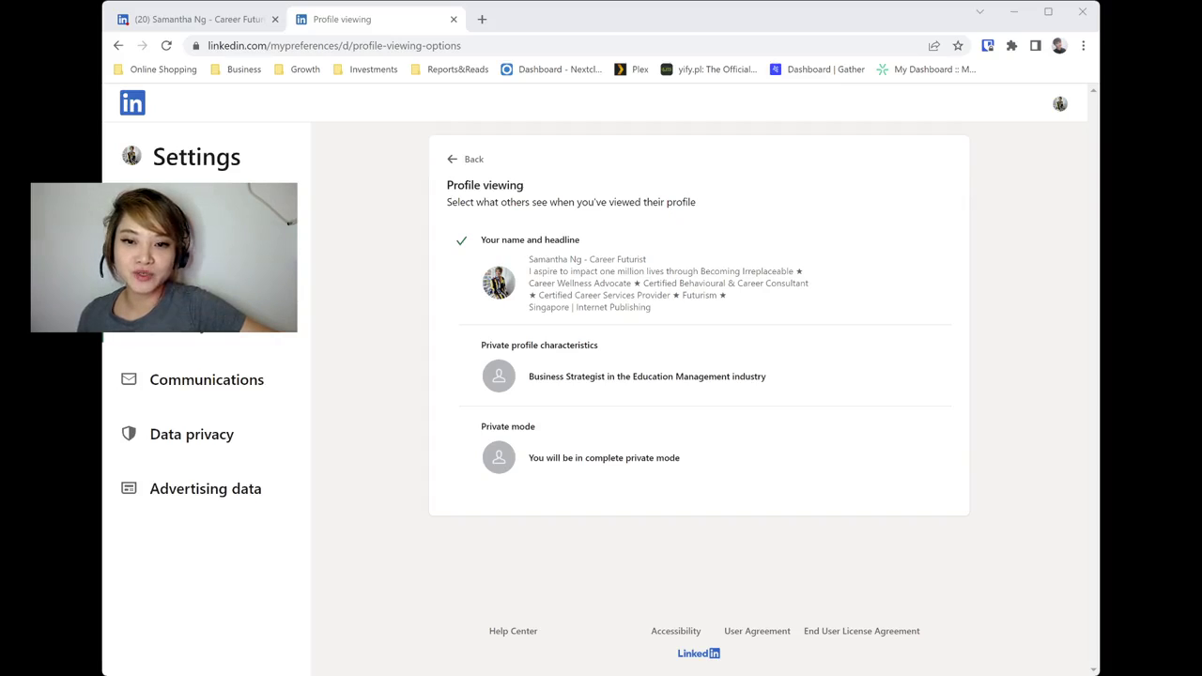
{"action": "key", "text": "alt+Tab"}
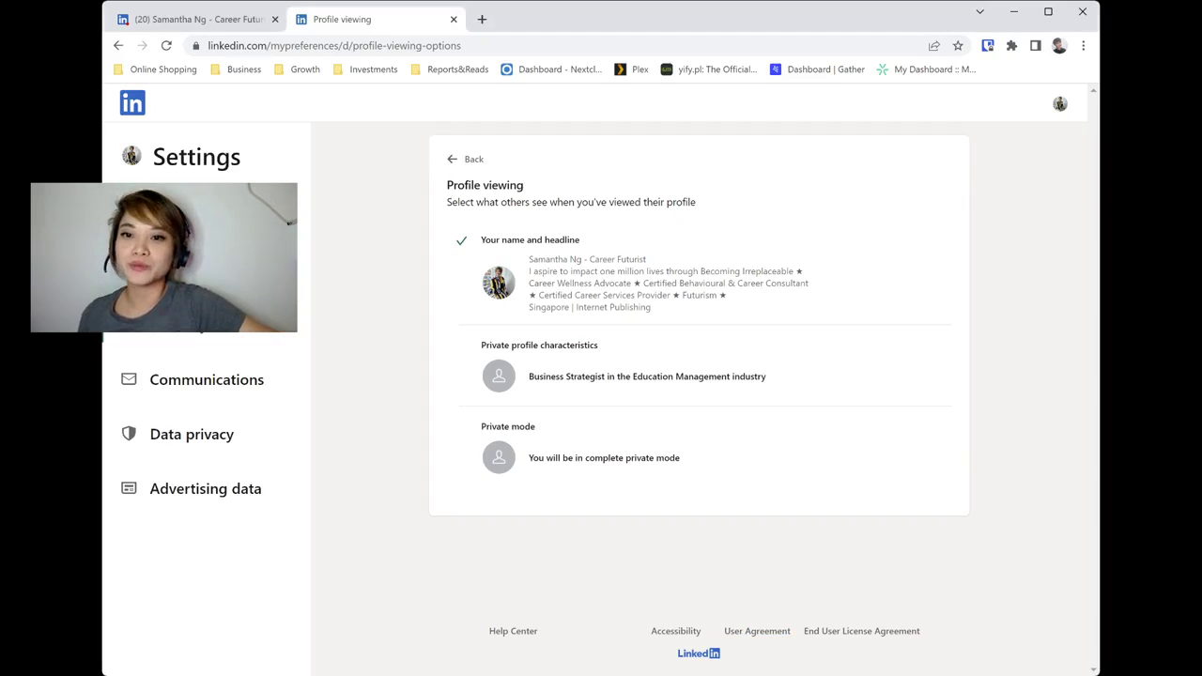
Leave the profile viewing options, open the public profile settings and examine the custom URL section
{"action": "key", "text": "alt+Left"}
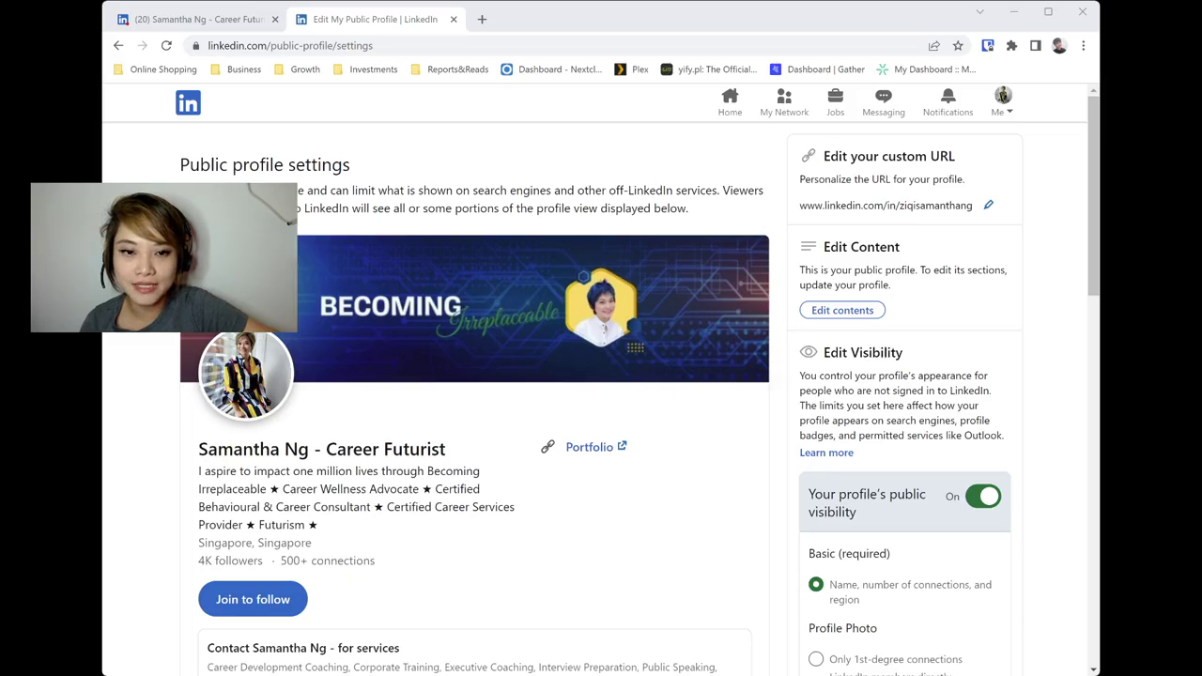
{"action": "key", "text": "alt+Tab"}
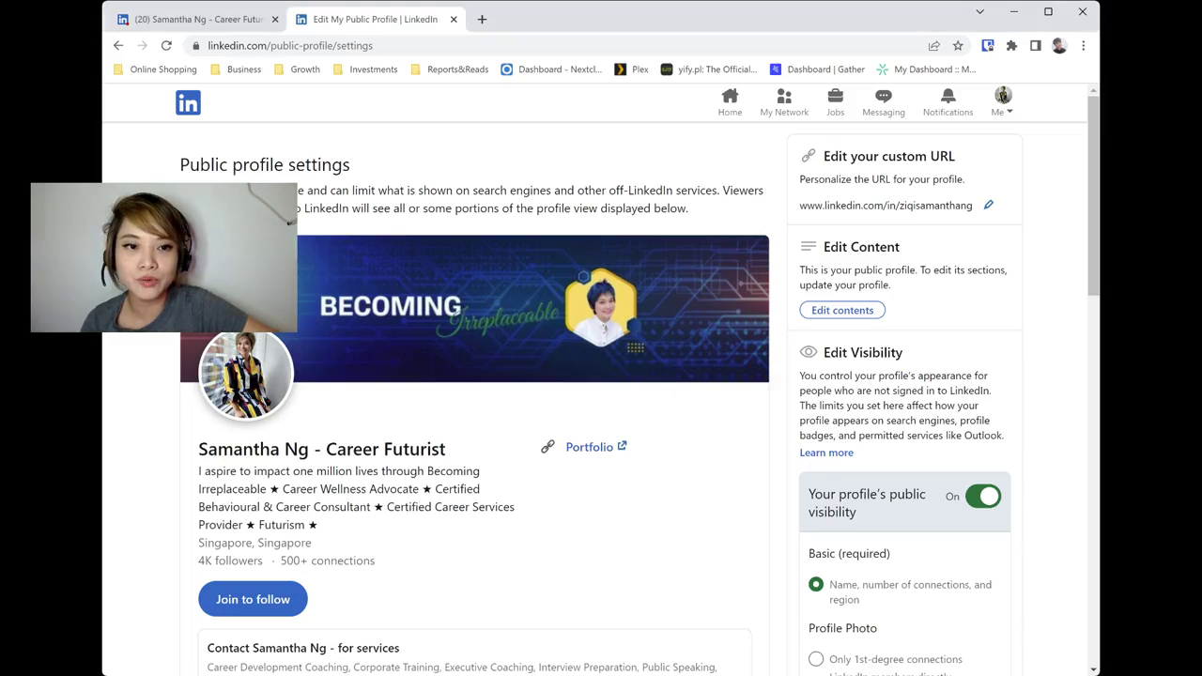
{"action": "triple_click", "coordinate": [888, 156]}
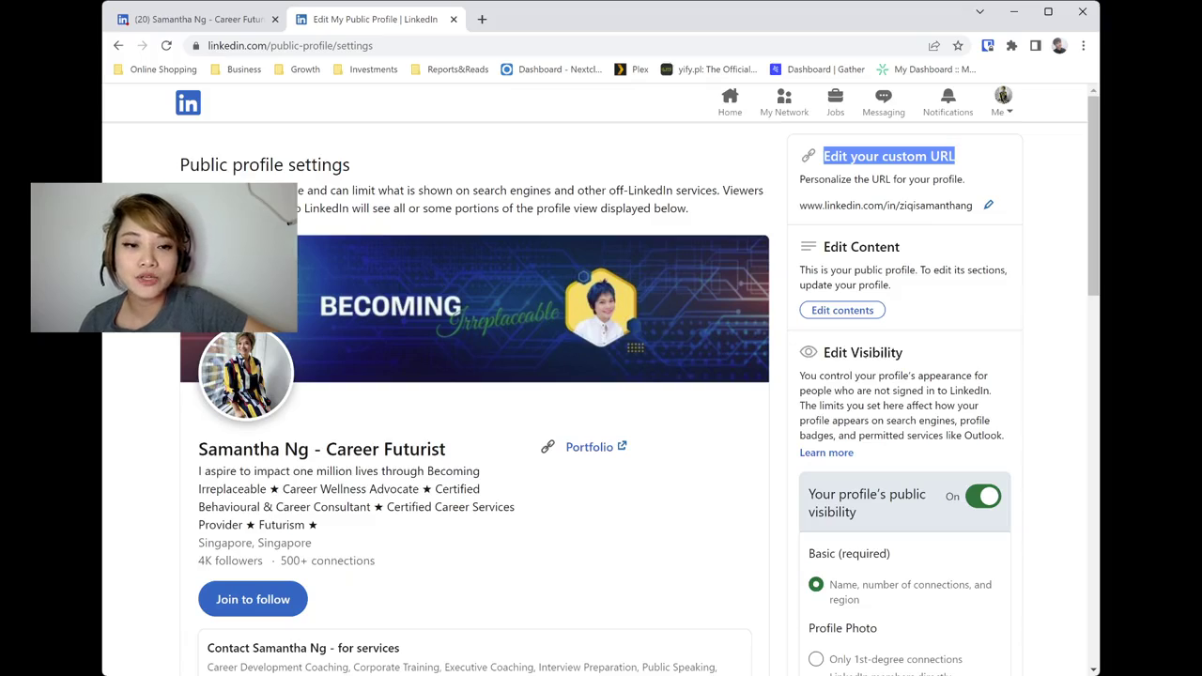
{"action": "key", "text": "alt+Tab"}
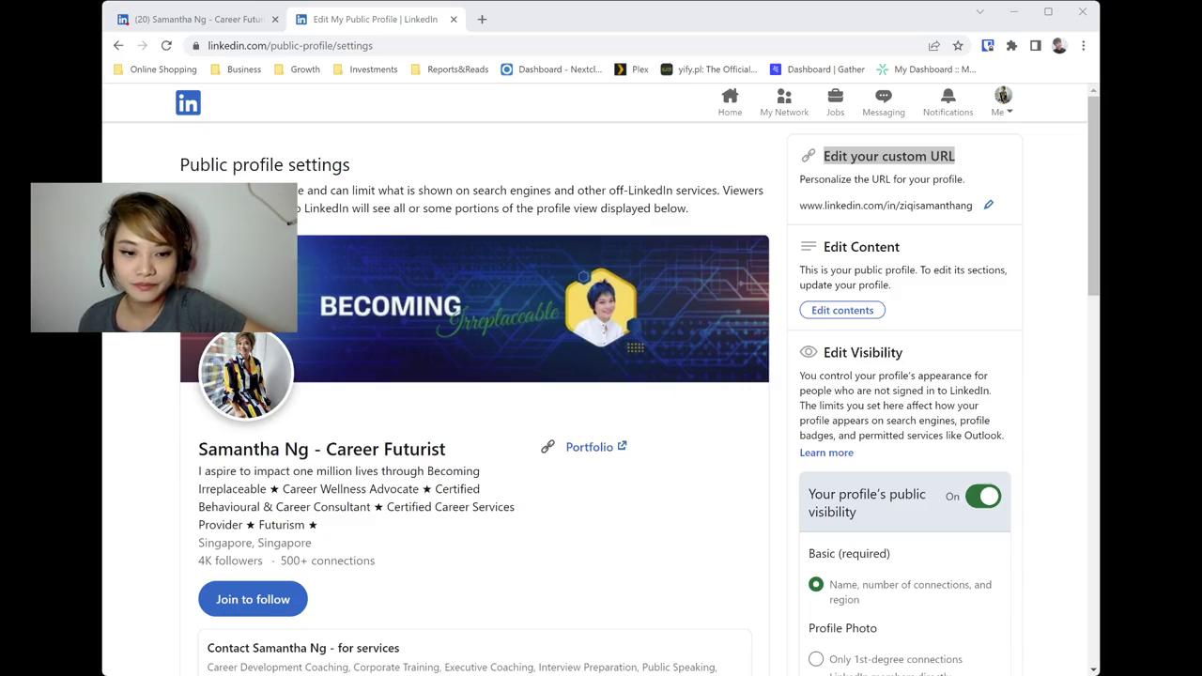
{"action": "key", "text": "alt+Tab"}
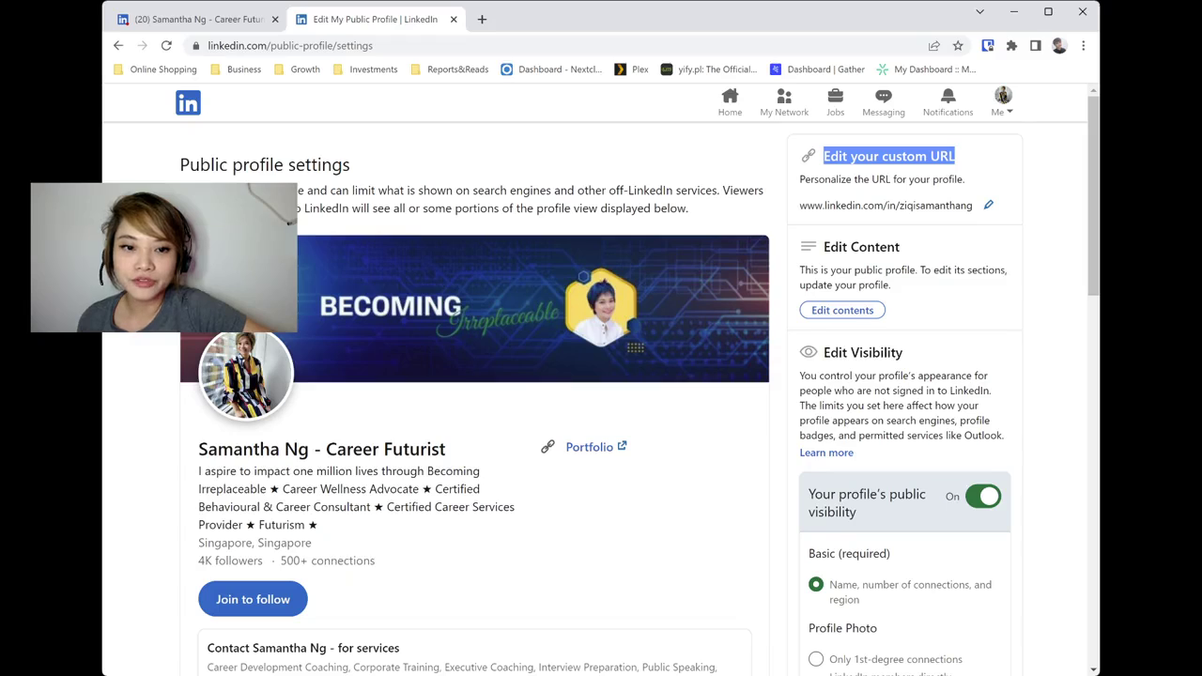
Examine the public visibility options for basic information and the profile photo
{"action": "scroll", "coordinate": [601, 395], "scroll_direction": "down", "scroll_amount": 3}
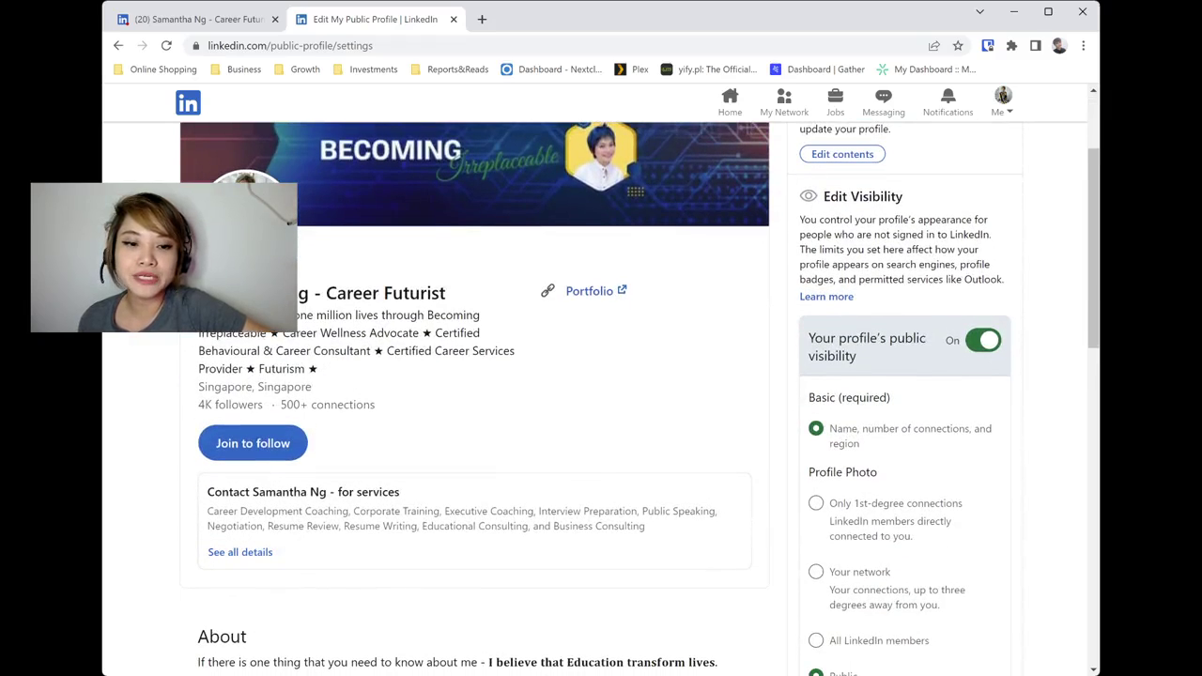
{"action": "triple_click", "coordinate": [901, 429]}
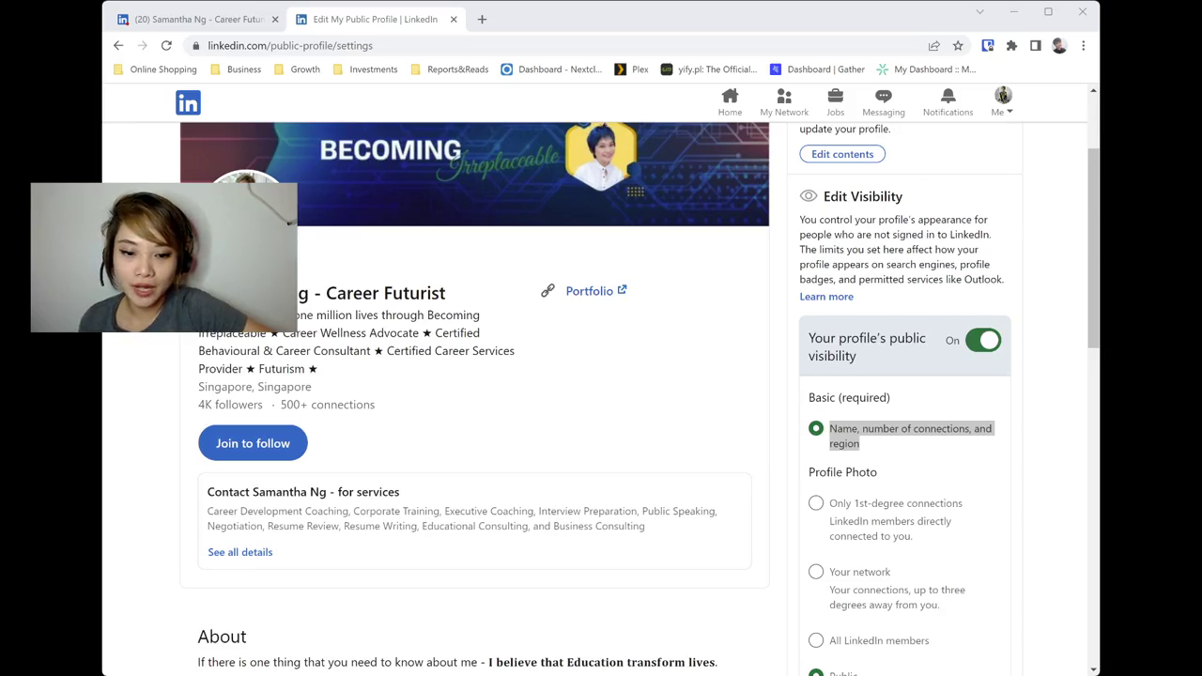
{"action": "key", "text": "alt+Tab"}
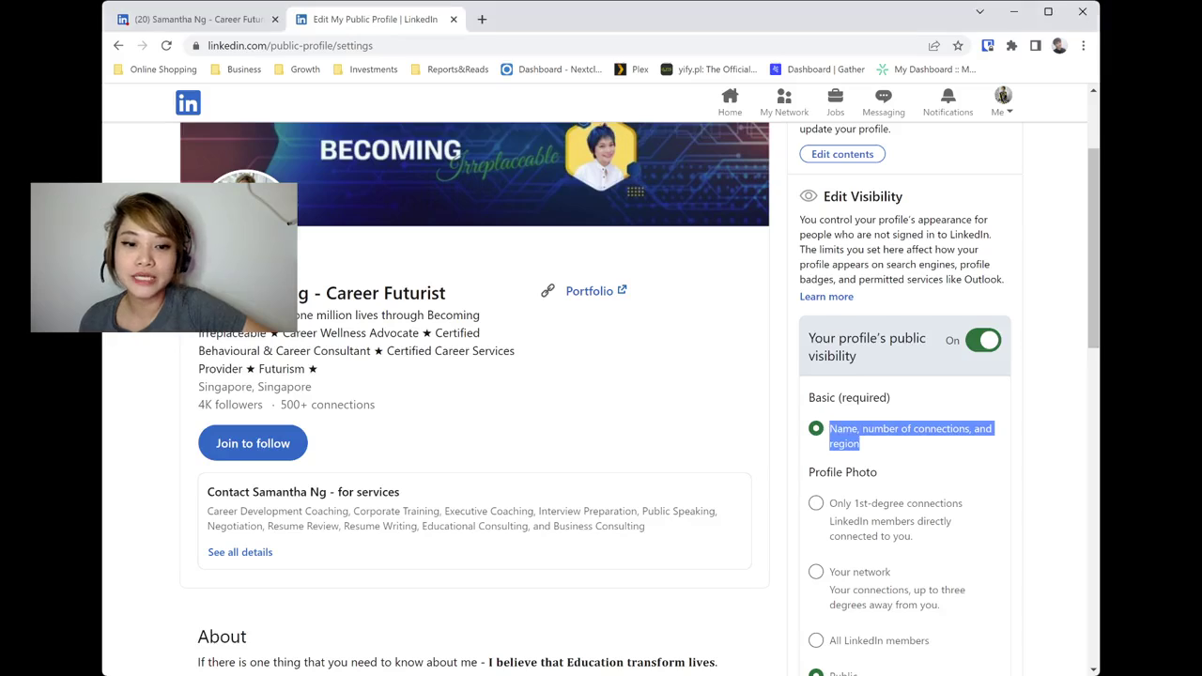
{"action": "scroll", "coordinate": [641, 398], "scroll_direction": "down", "scroll_amount": 2}
{"action": "scroll", "coordinate": [641, 398], "scroll_direction": "down", "scroll_amount": 1}
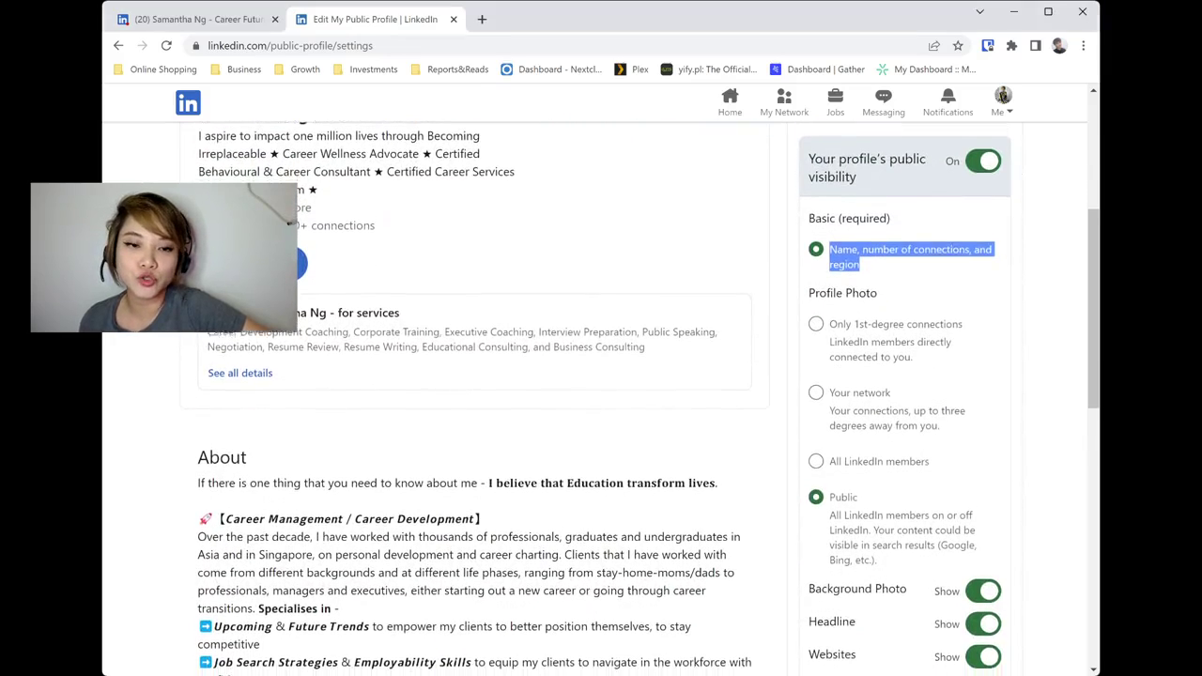
{"action": "left_click", "coordinate": [910, 251]}
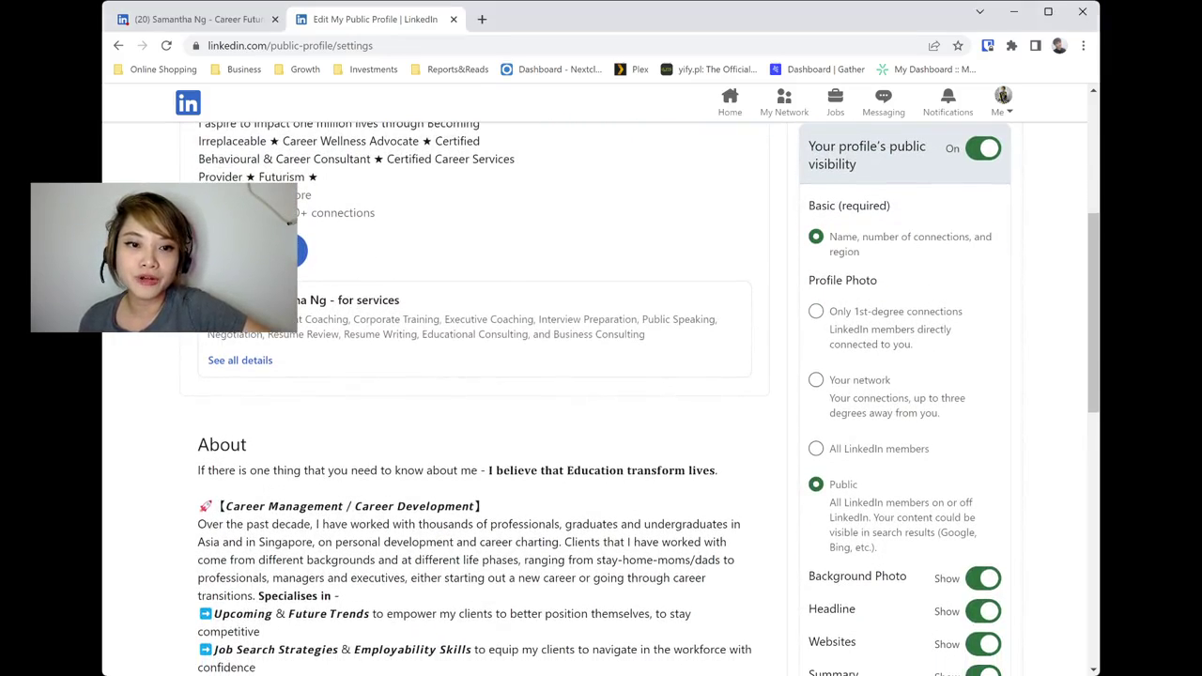
{"action": "triple_click", "coordinate": [843, 280]}
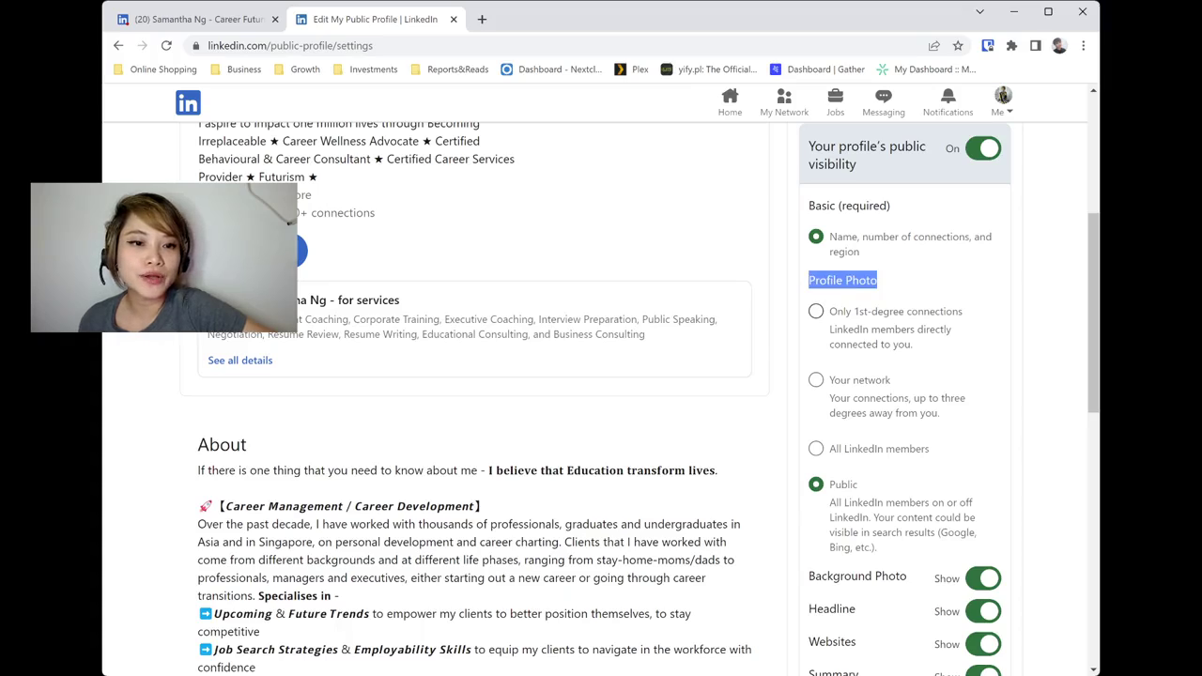